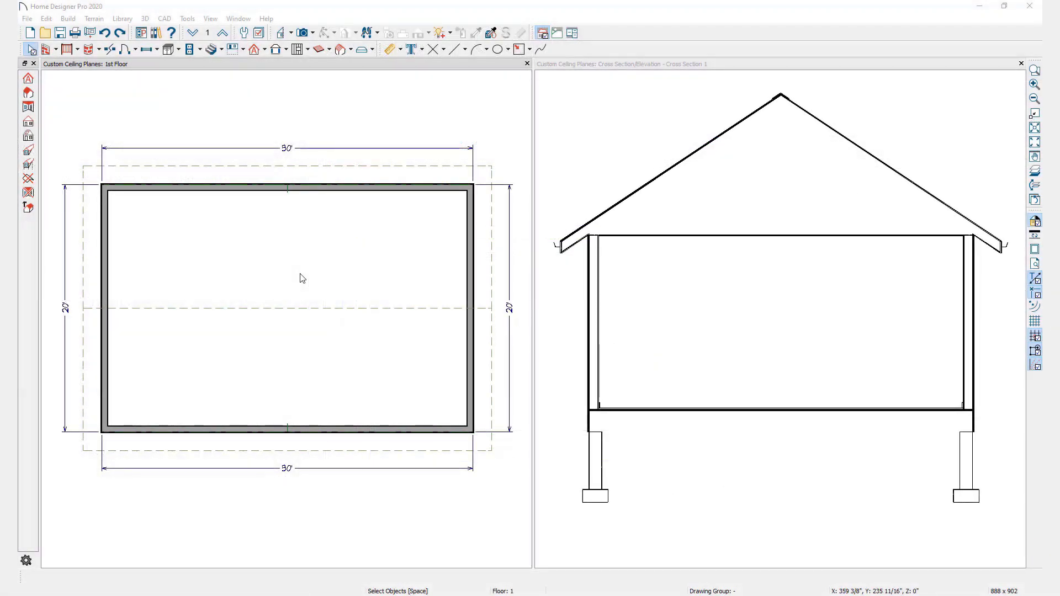
- Turn off Flat Ceiling Over This Room in the room's Structure settings, keeping Roof Over This Room on
{"action": "left_click", "coordinate": [302, 278]}
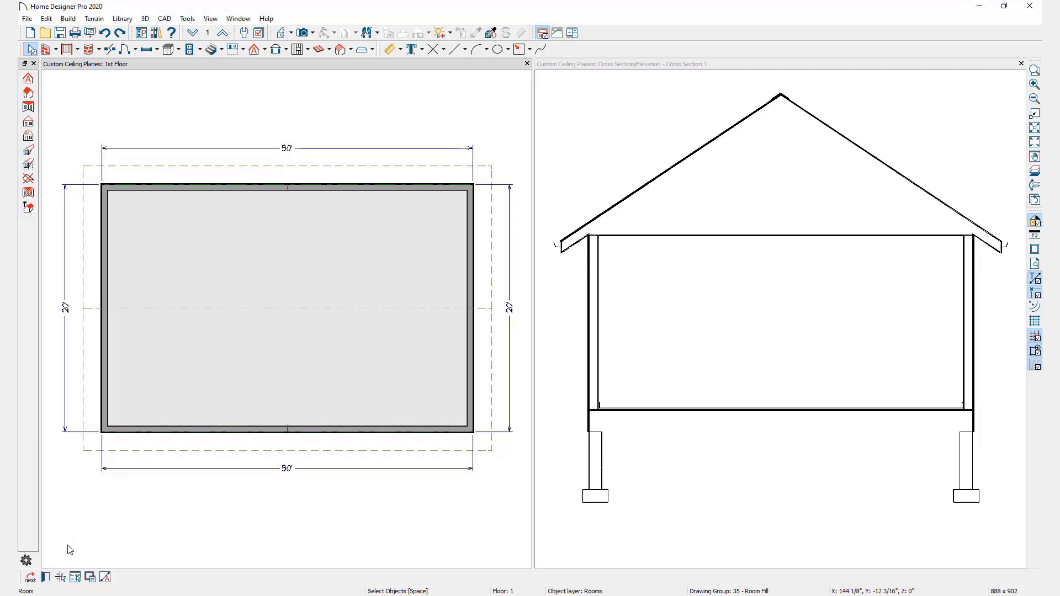
{"action": "left_click", "coordinate": [47, 582]}
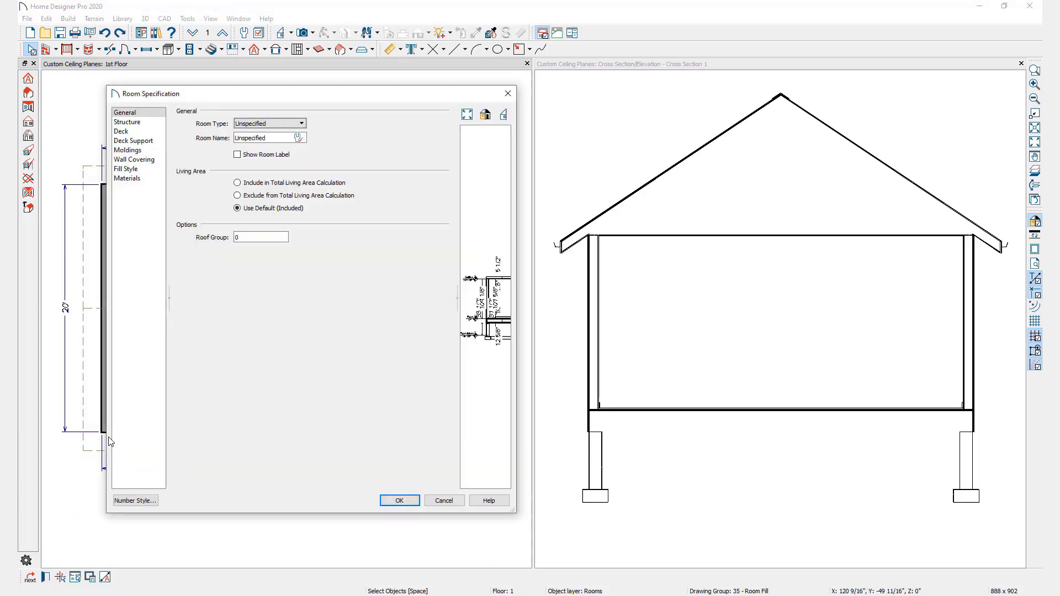
{"action": "left_click", "coordinate": [161, 128]}
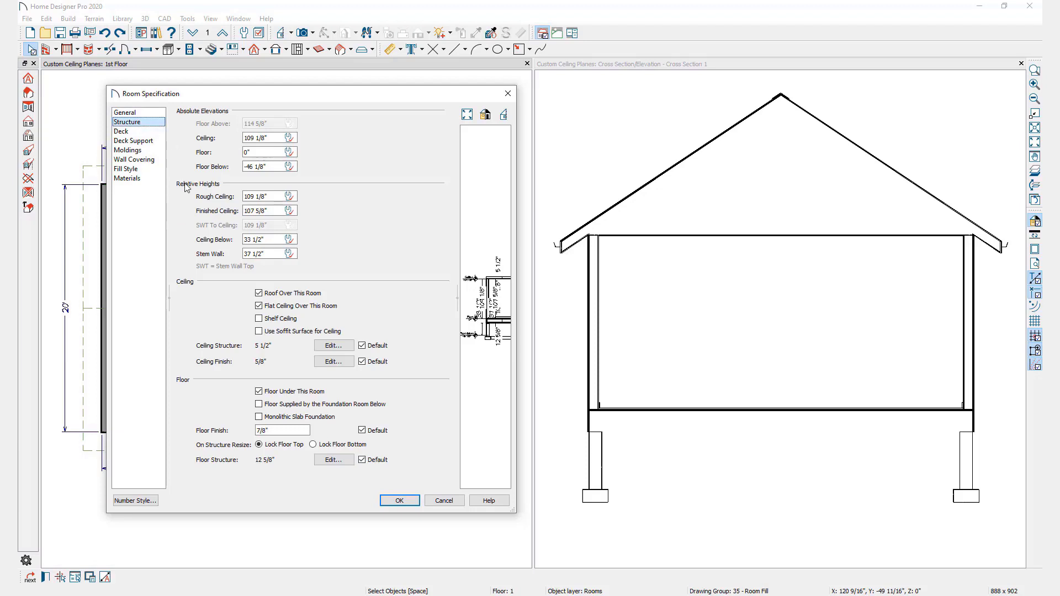
{"action": "left_click", "coordinate": [259, 306]}
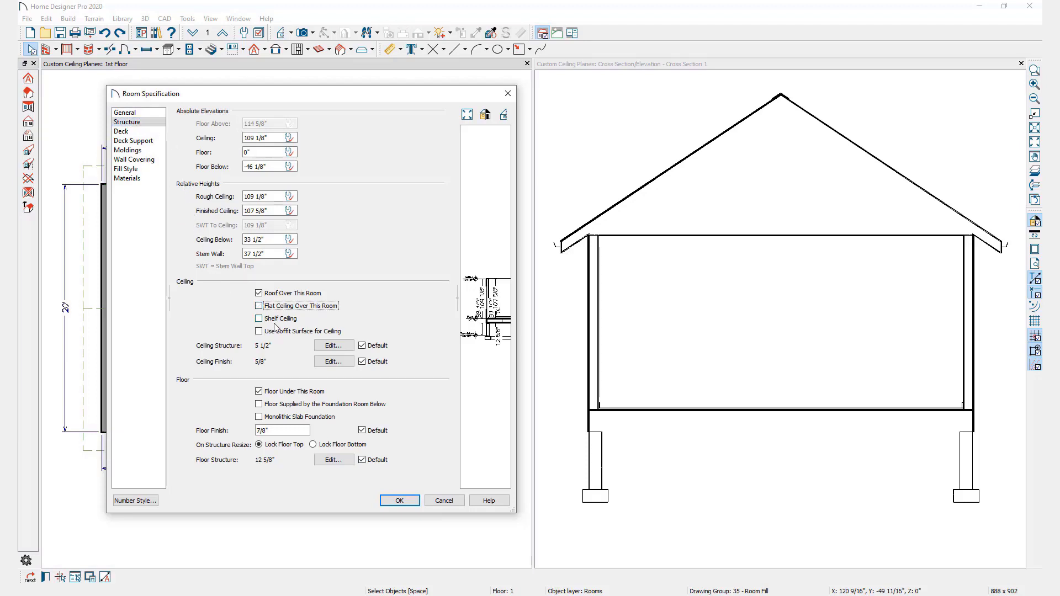
{"action": "left_click", "coordinate": [408, 500]}
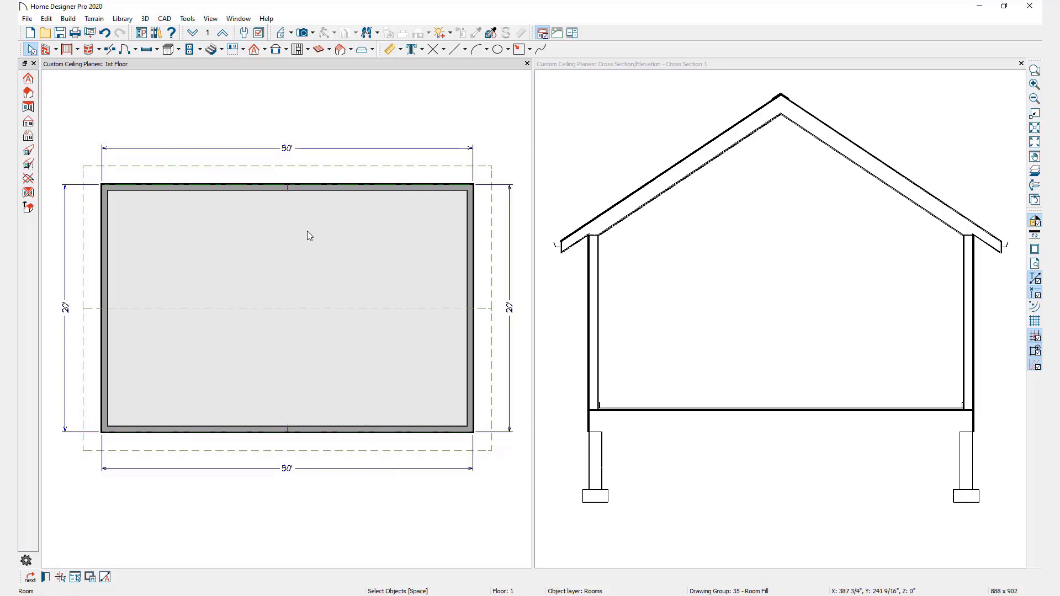
- Show the Roof tools flyout list in the toolbar
{"action": "left_click", "coordinate": [265, 50]}
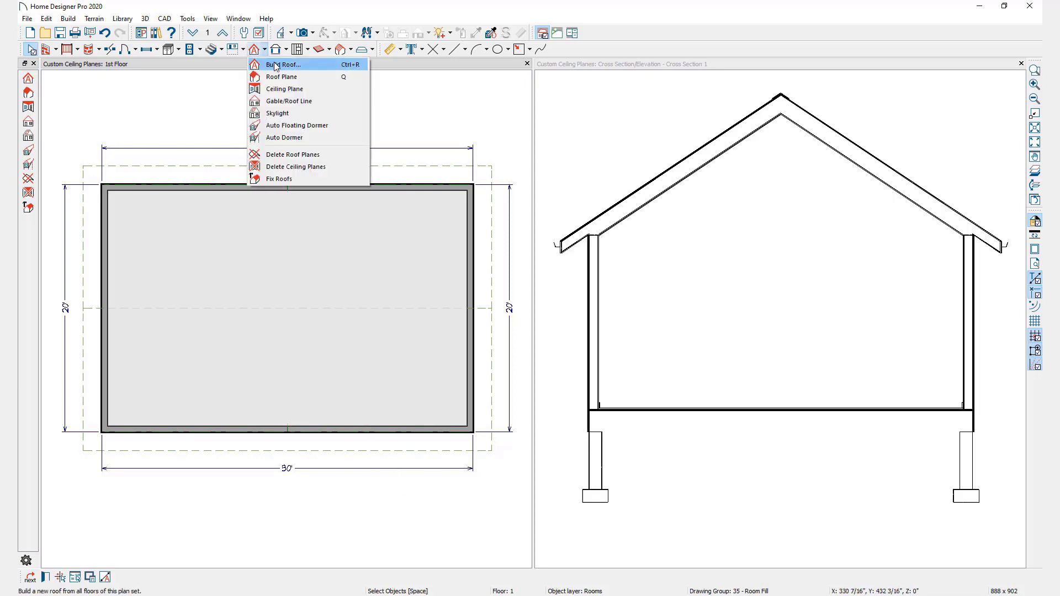
- Disable Auto Rebuild Roofs and change the Build Roof pitch from 8 to 4 in 12
{"action": "left_click", "coordinate": [302, 66]}
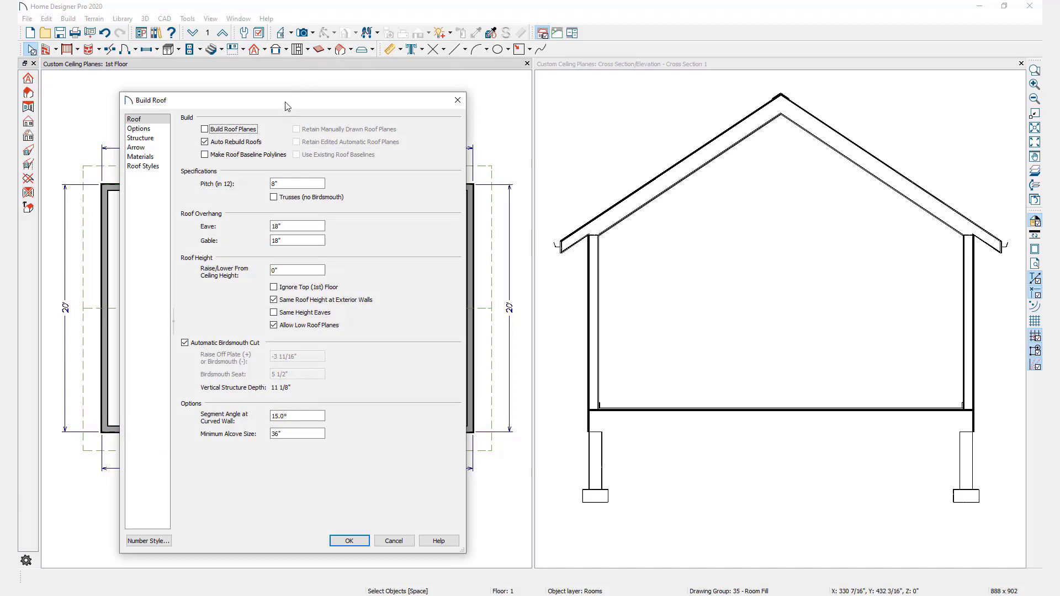
{"action": "left_click", "coordinate": [205, 143]}
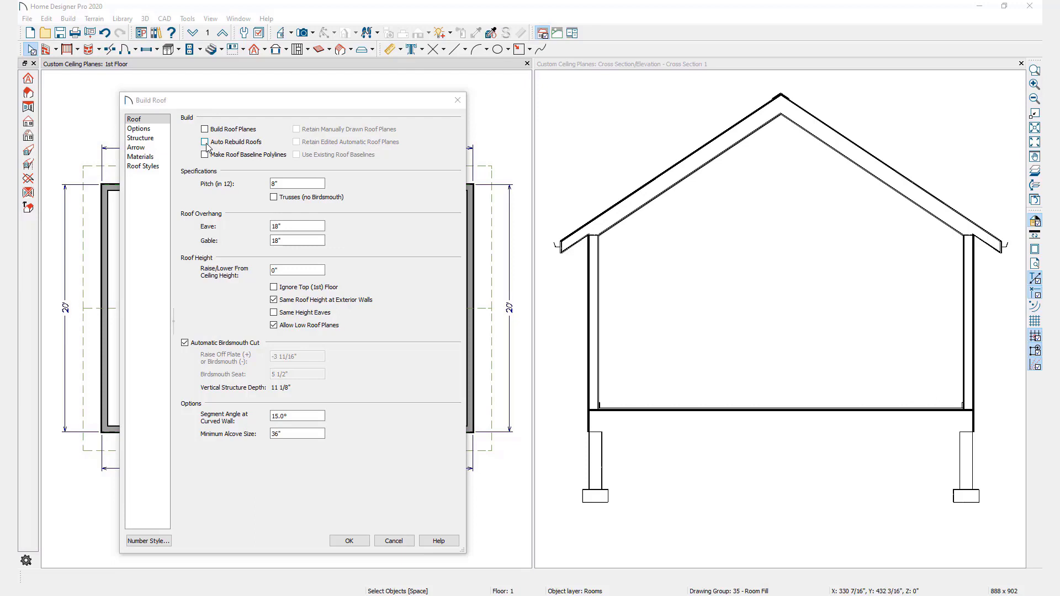
{"action": "double_click", "coordinate": [319, 183]}
{"action": "type", "text": "4"}
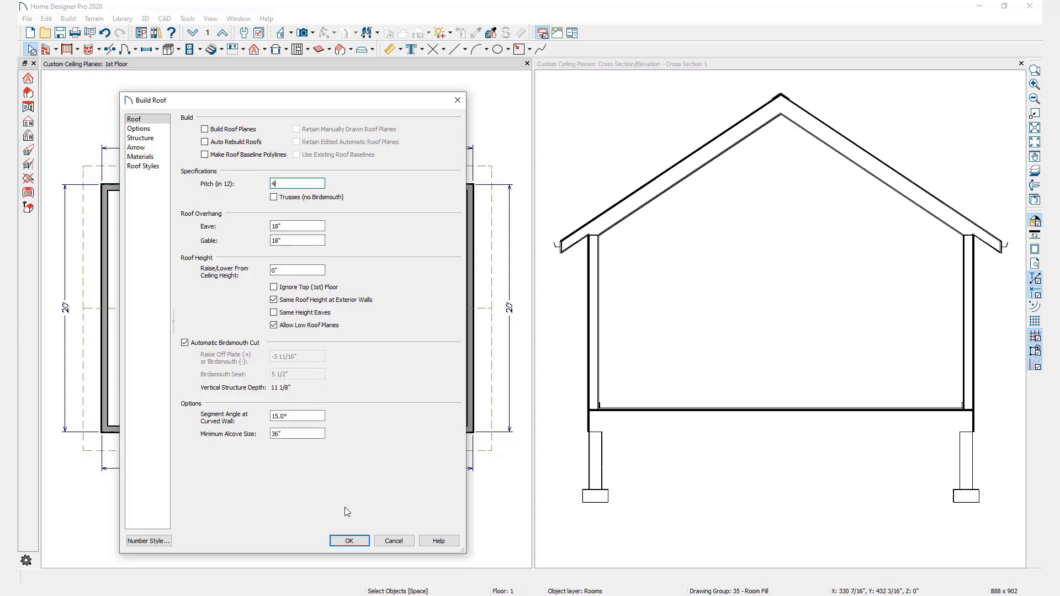
{"action": "left_click", "coordinate": [361, 546]}
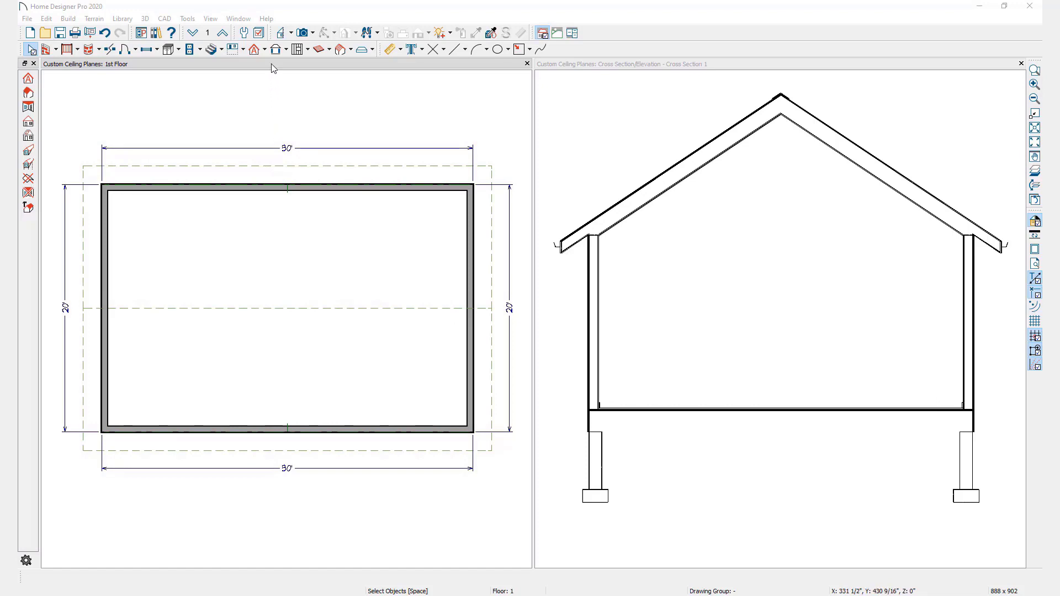
- Draw a sloped ceiling plane along the top wall, pulled down into the room
{"action": "left_click", "coordinate": [265, 50]}
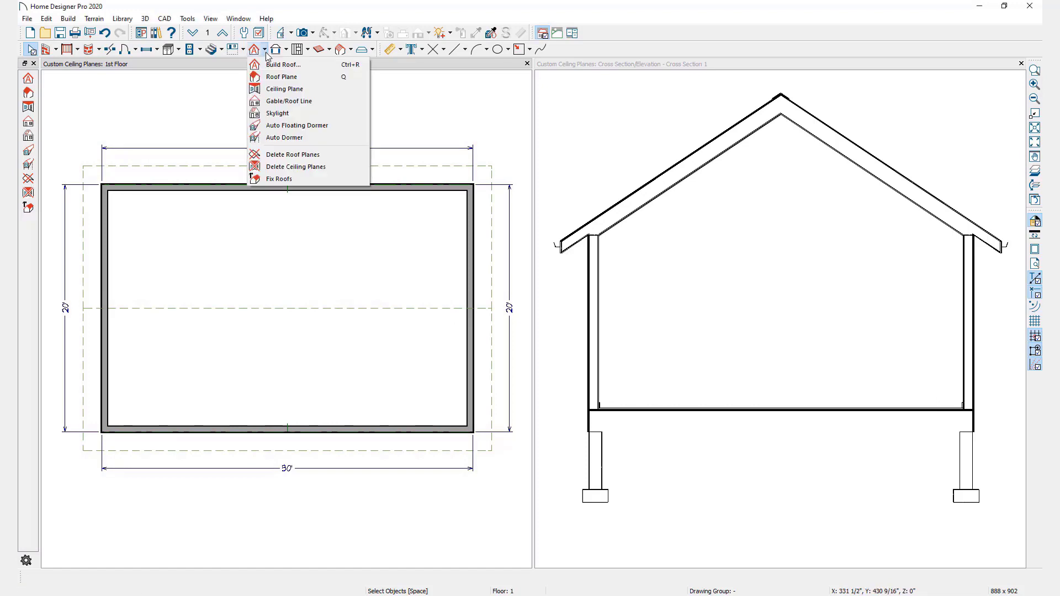
{"action": "left_click", "coordinate": [319, 90]}
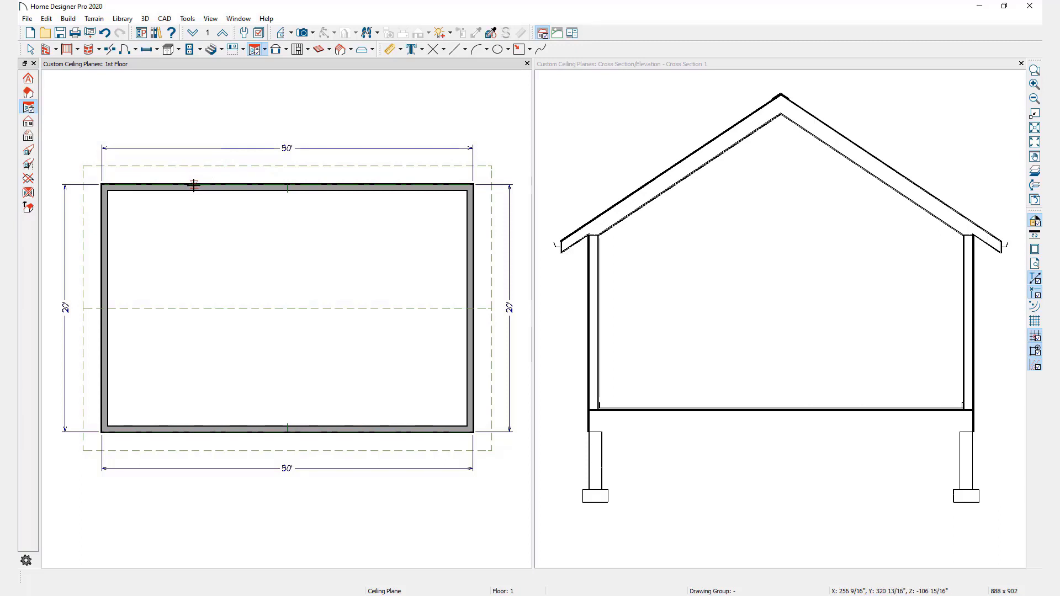
{"action": "left_click_drag", "start_coordinate": [201, 186], "coordinate": [359, 183]}
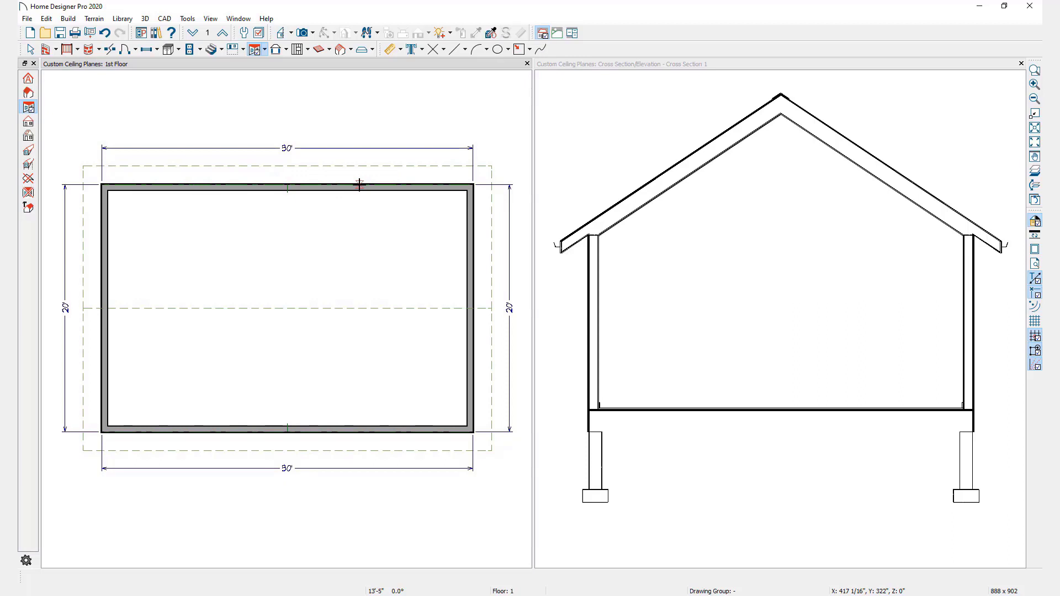
{"action": "left_click_drag", "start_coordinate": [359, 184], "coordinate": [356, 260]}
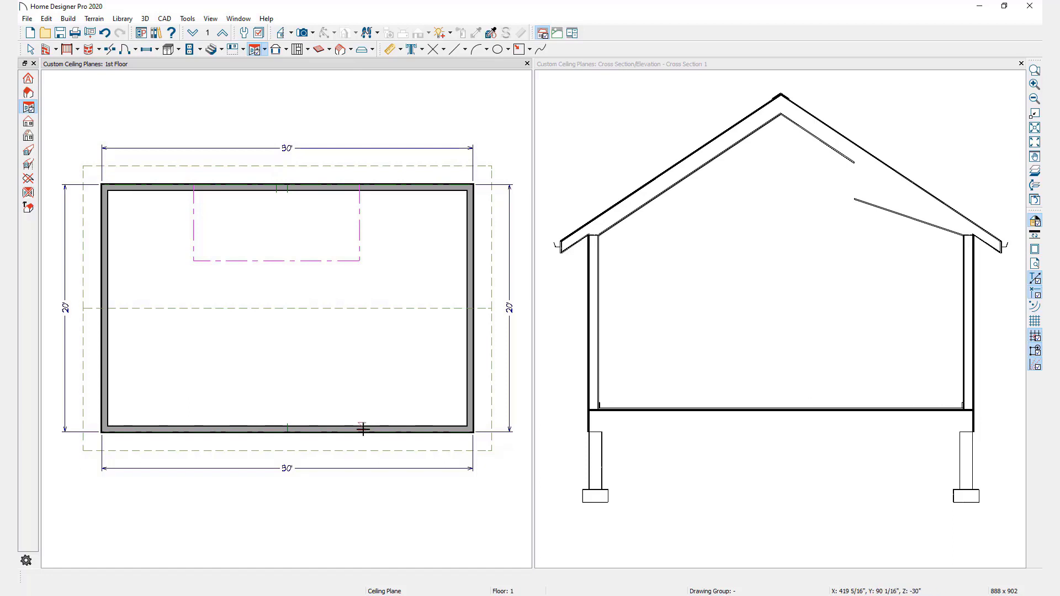
- Draw a second sloped ceiling plane about 5'-7" deep along the bottom wall, and select it
{"action": "left_click_drag", "start_coordinate": [356, 429], "coordinate": [206, 428]}
{"action": "left_click", "coordinate": [210, 400]}
{"action": "left_click_drag", "start_coordinate": [211, 388], "coordinate": [213, 362]}
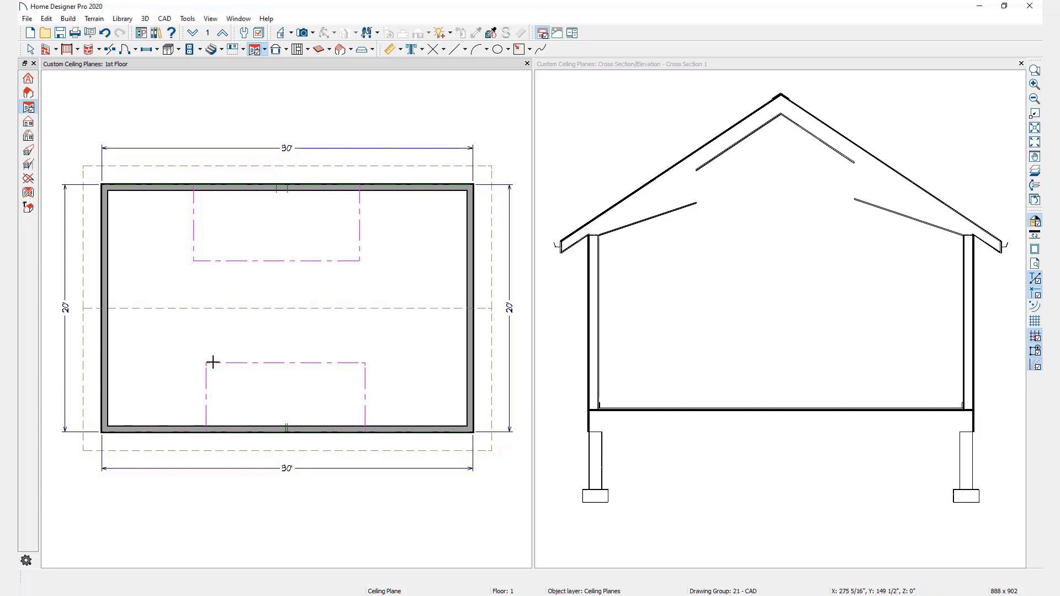
{"action": "left_click", "coordinate": [278, 368]}
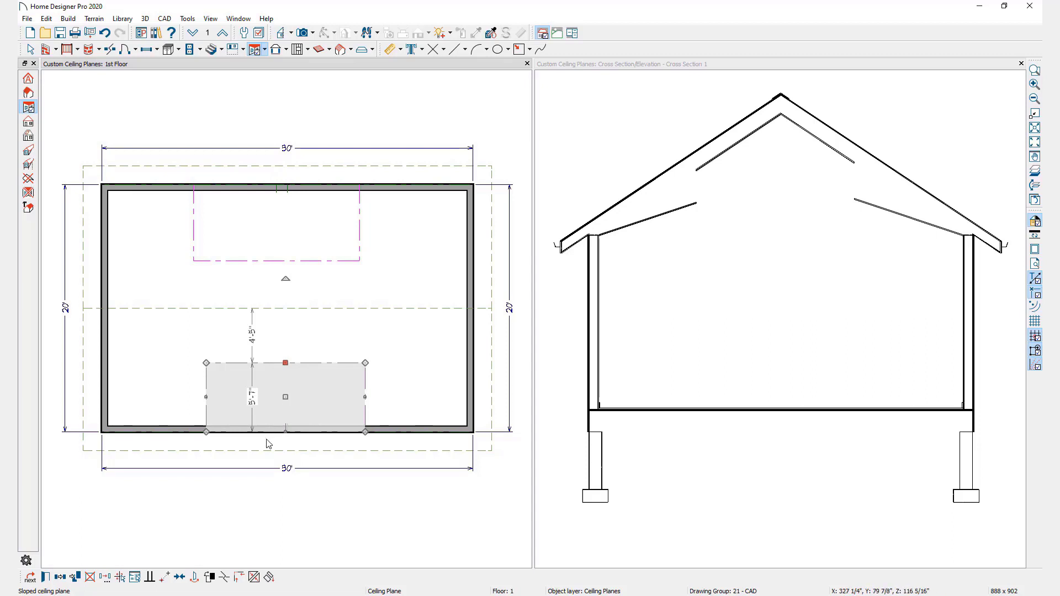
- Join the two ceiling planes at the ridge and stretch the lower plane out to both side walls
{"action": "left_click", "coordinate": [256, 546]}
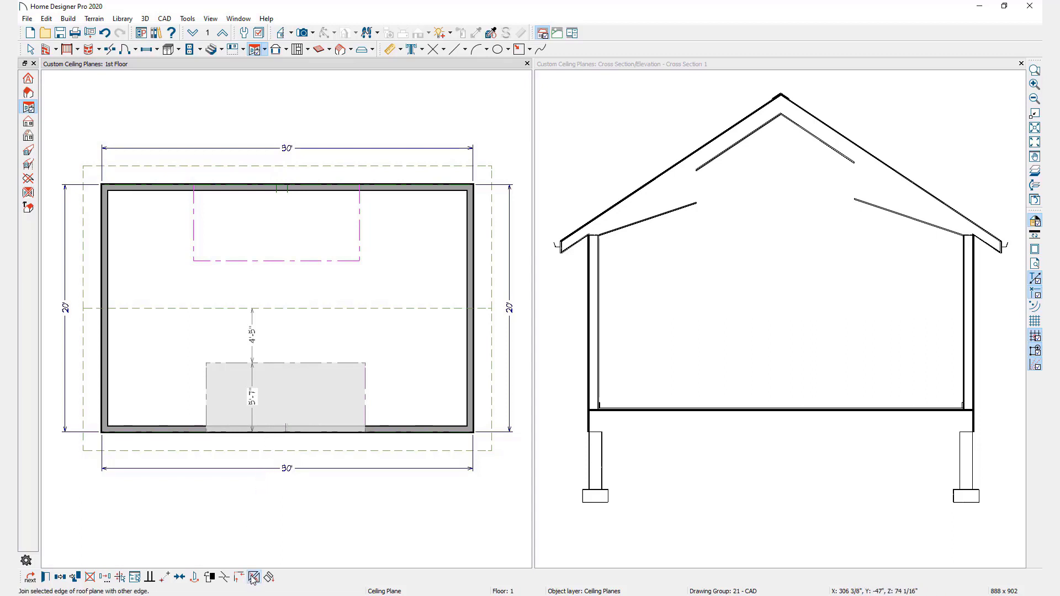
{"action": "left_click", "coordinate": [279, 265]}
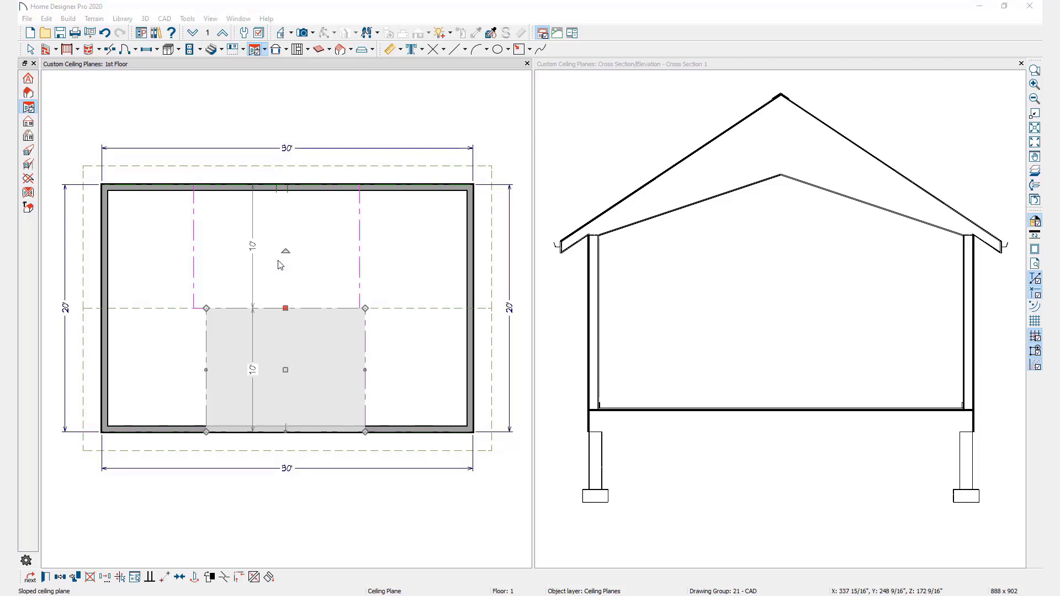
{"action": "key", "text": "space"}
{"action": "left_click_drag", "start_coordinate": [206, 359], "coordinate": [109, 359]}
{"action": "left_click_drag", "start_coordinate": [361, 371], "coordinate": [457, 368]}
{"action": "key", "text": "Escape"}
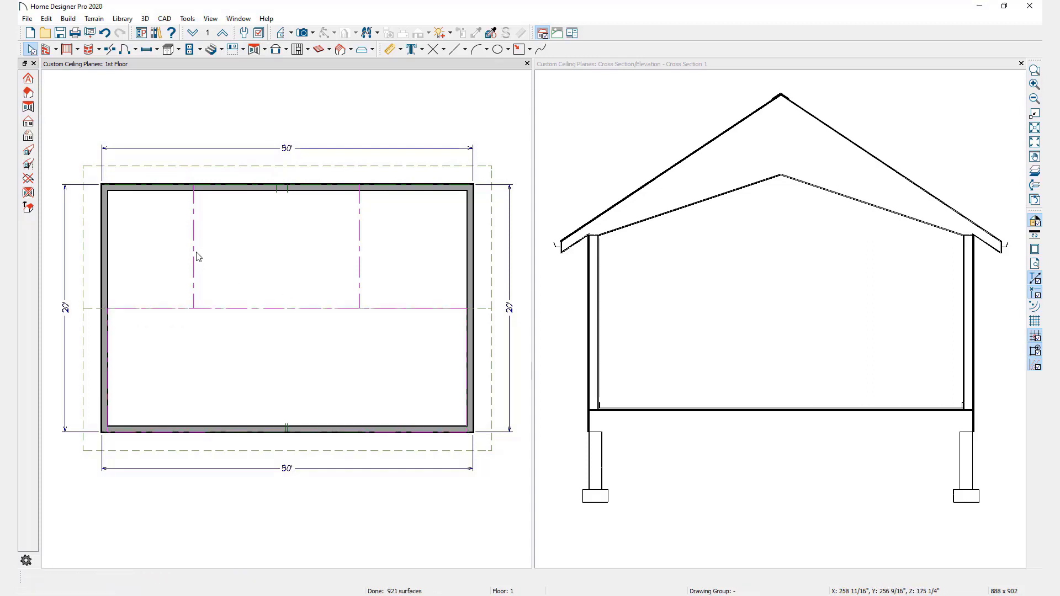
- Stretch the upper ceiling plane's left and right edges out to the side walls
{"action": "left_click", "coordinate": [198, 256]}
{"action": "left_click_drag", "start_coordinate": [193, 246], "coordinate": [108, 247]}
{"action": "left_click_drag", "start_coordinate": [357, 247], "coordinate": [462, 248]}
{"action": "key", "text": "Escape"}
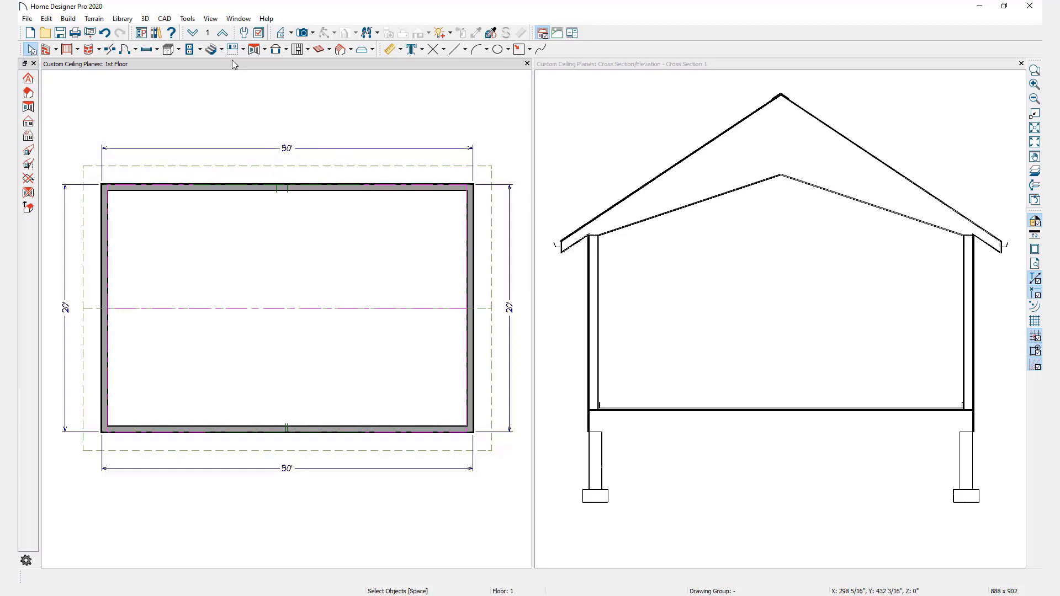
- Bring up the Tools menu to reach the display options
{"action": "left_click", "coordinate": [187, 18]}
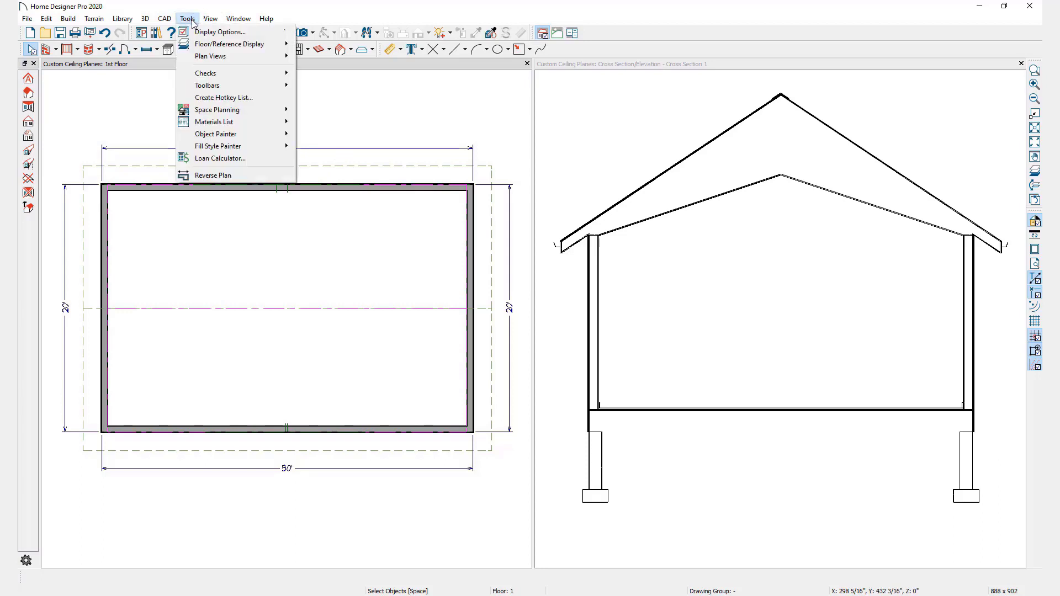
- Hide the Roof Planes layer in Layer Display Options so only the ceiling planes show
{"action": "left_click", "coordinate": [248, 31]}
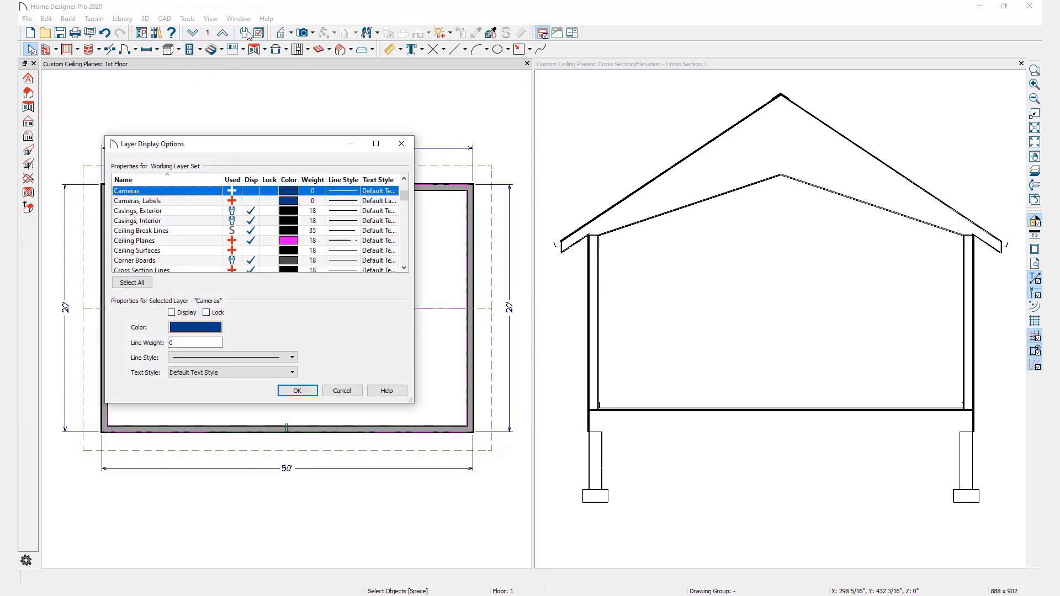
{"action": "left_click_drag", "start_coordinate": [403, 196], "coordinate": [406, 237]}
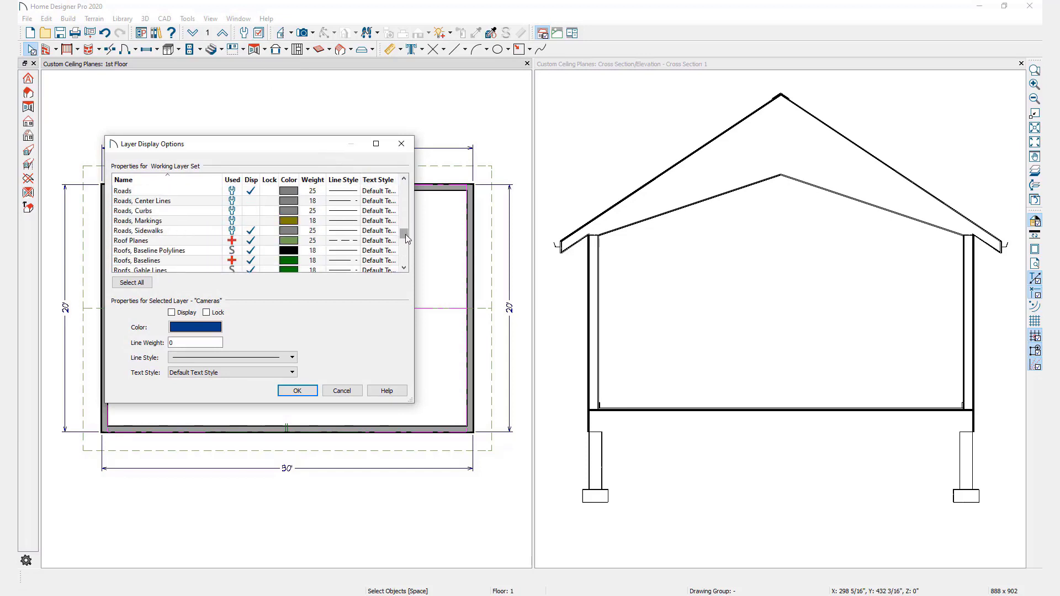
{"action": "left_click", "coordinate": [254, 243]}
{"action": "left_click", "coordinate": [254, 242]}
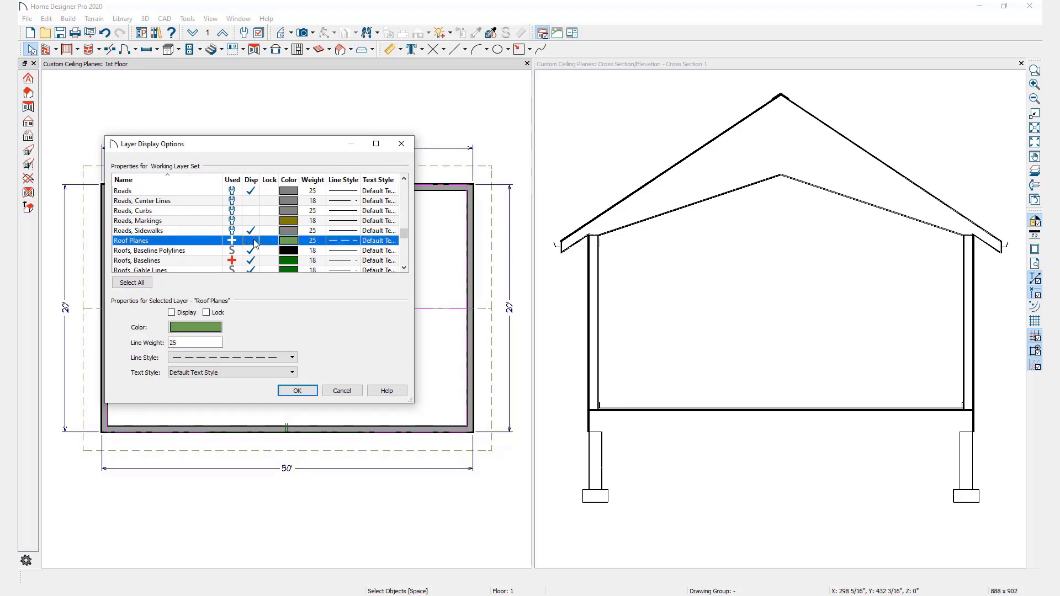
{"action": "left_click", "coordinate": [307, 395]}
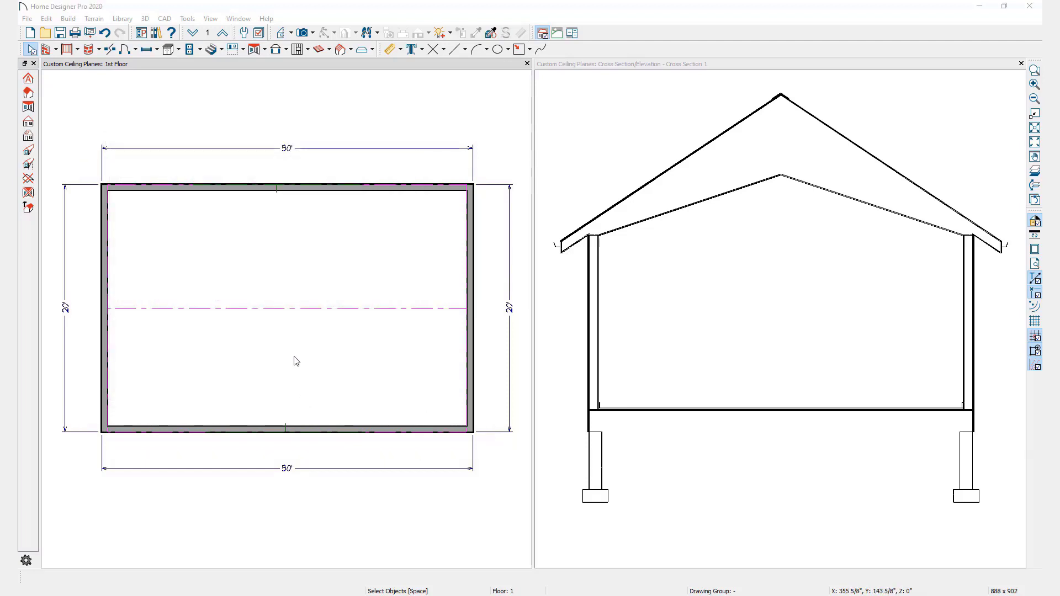
- Undo the last change and set the lower ceiling plane's width to 3'
{"action": "key", "text": "ctrl+z"}
{"action": "left_click", "coordinate": [297, 311]}
{"action": "left_click_drag", "start_coordinate": [287, 308], "coordinate": [288, 325]}
{"action": "left_click", "coordinate": [264, 375]}
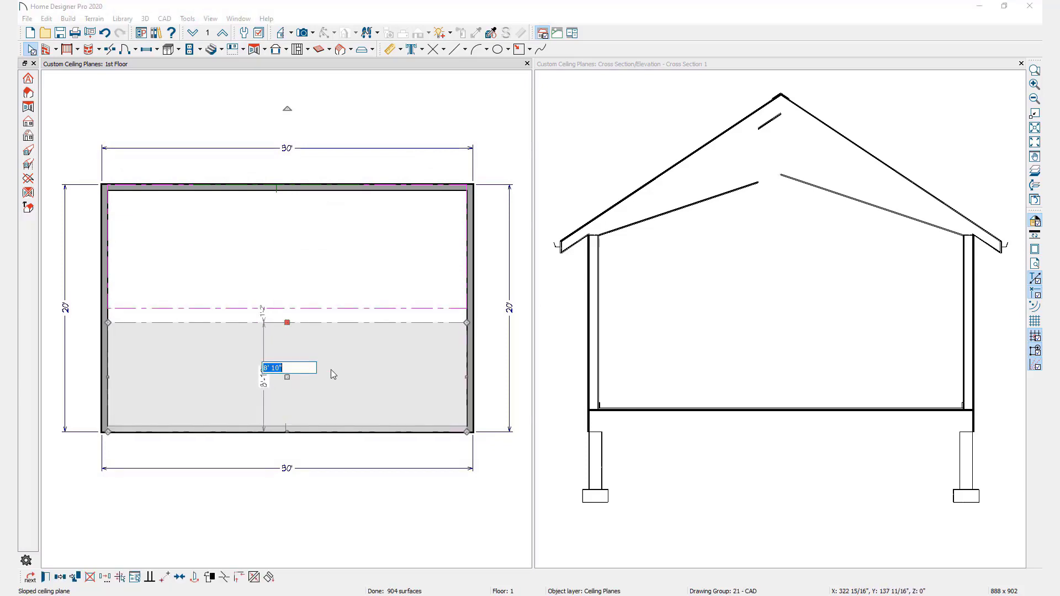
{"action": "type", "text": "3'"}
{"action": "key", "text": "Return"}
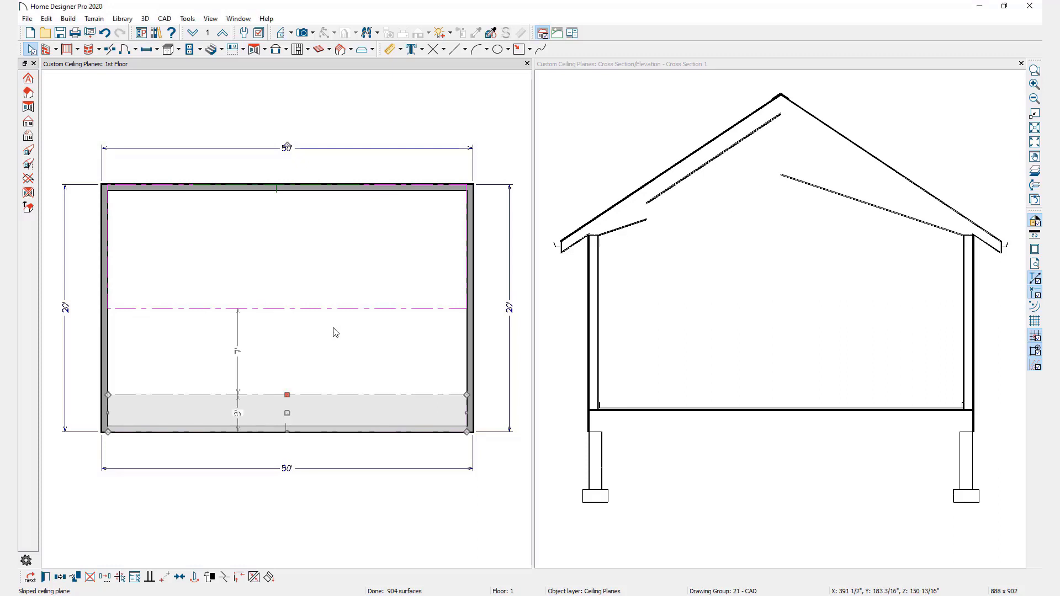
- Set the upper ceiling plane's width to 3' and select both strips together
{"action": "left_click", "coordinate": [295, 309]}
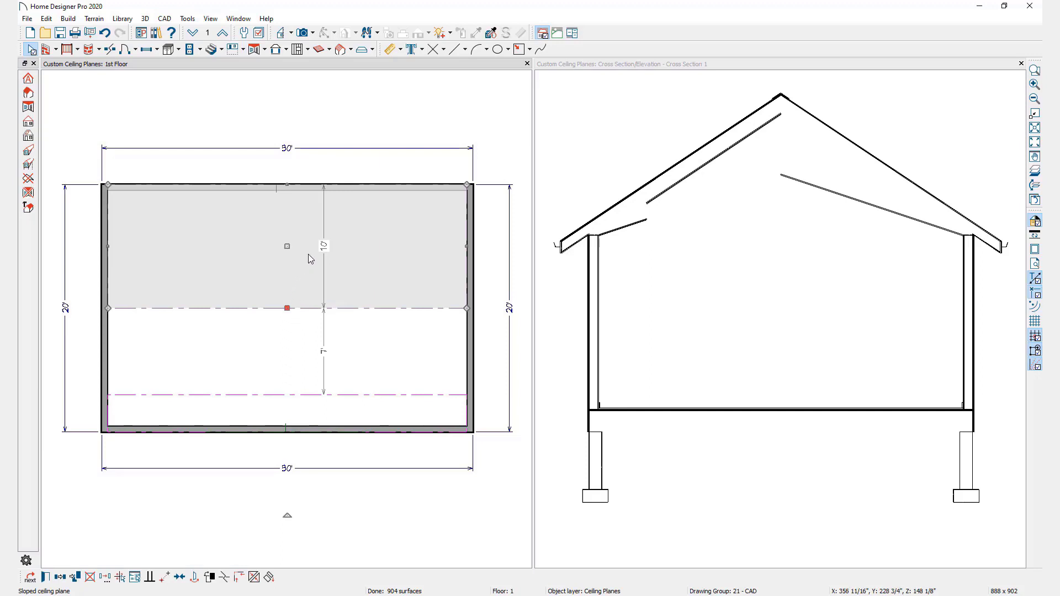
{"action": "left_click", "coordinate": [325, 247]}
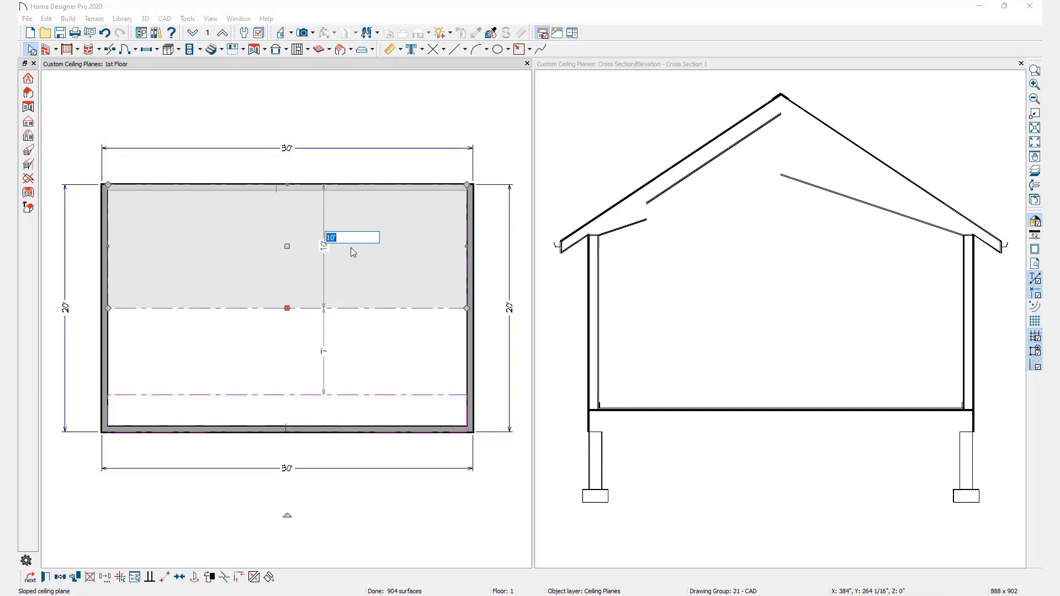
{"action": "key", "text": "Return"}
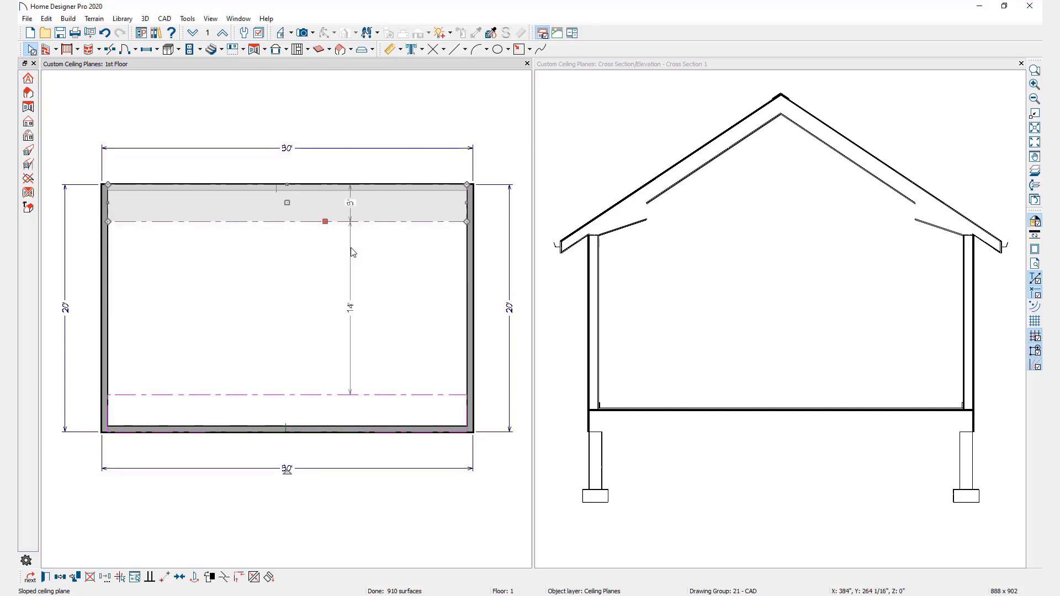
{"action": "left_click", "coordinate": [276, 396], "text": "shift"}
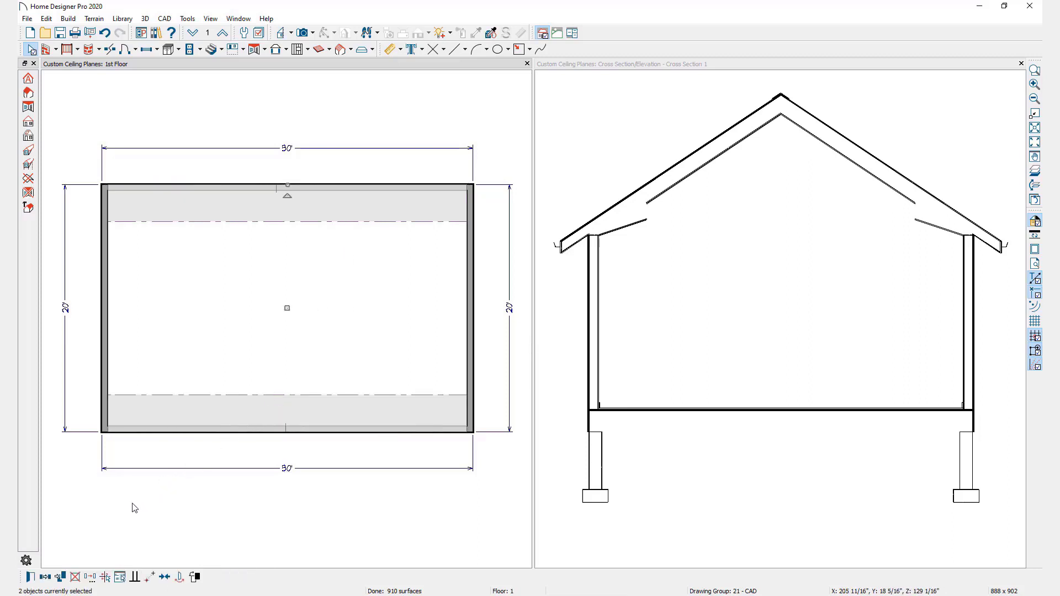
- Make both 3' strips flat at 0 pitch in Ceiling Plane Specification, with heights at 109 1/8"
{"action": "left_click", "coordinate": [30, 578]}
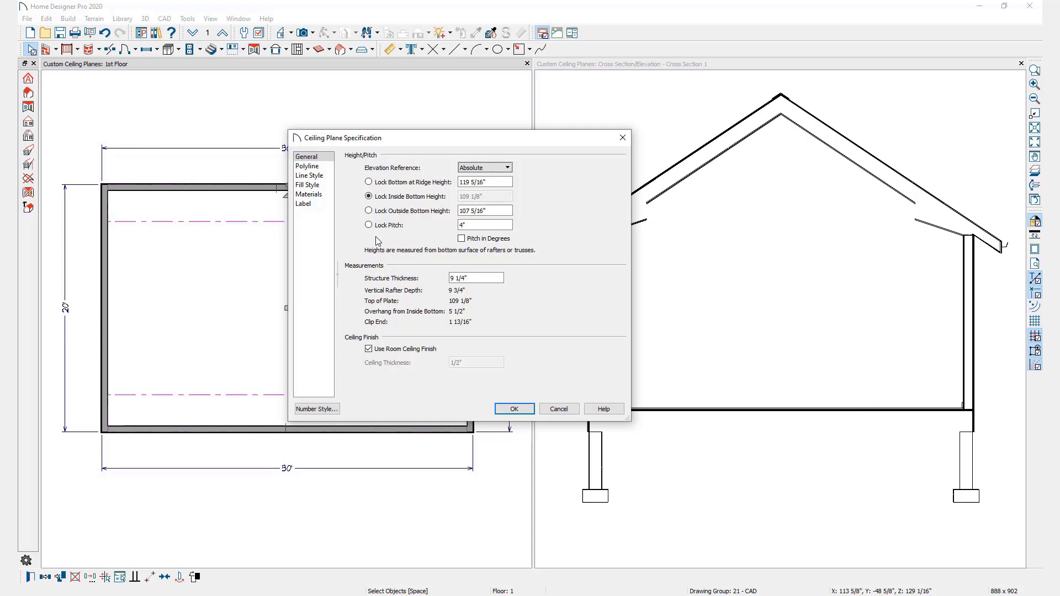
{"action": "left_click", "coordinate": [459, 225]}
{"action": "type", "text": "6"}
{"action": "key", "text": "Tab"}
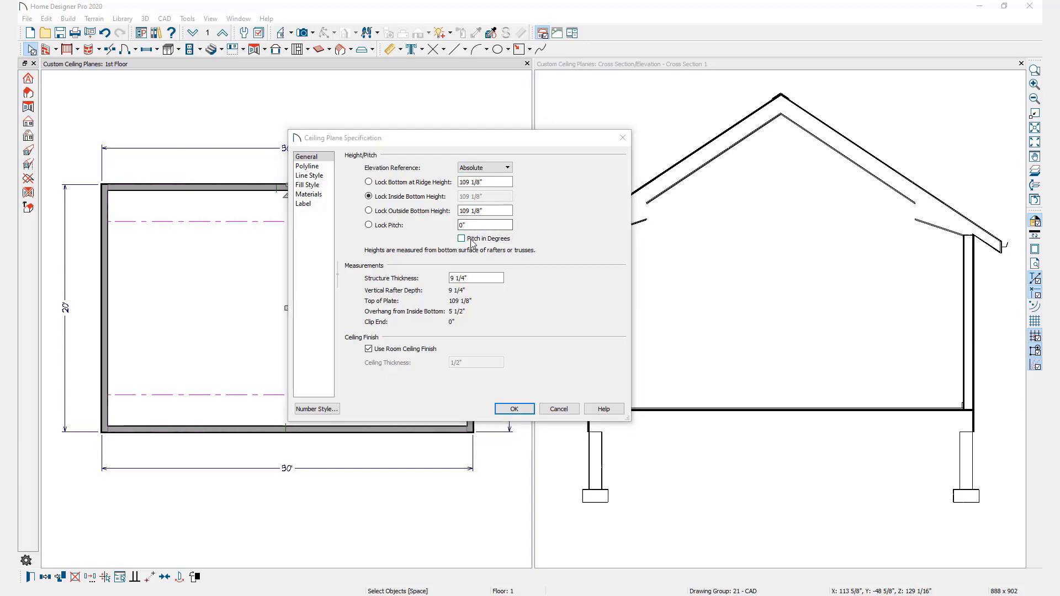
{"action": "left_click", "coordinate": [525, 411]}
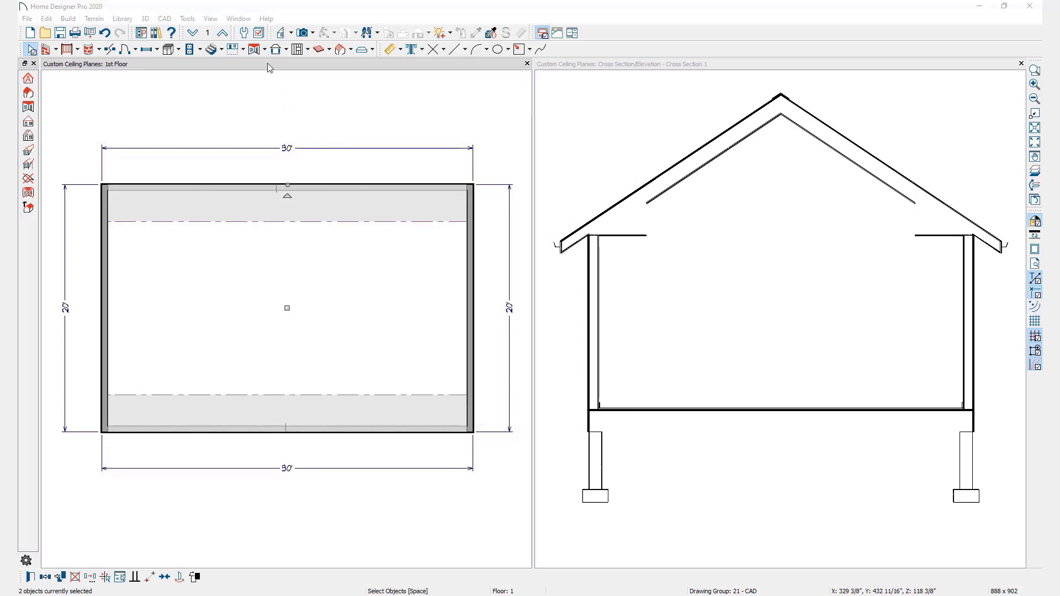
- Draw two short sloped ceiling planes, about 4'-5" deep, rising inward from the upper and lower strips' edges
{"action": "left_click", "coordinate": [264, 49]}
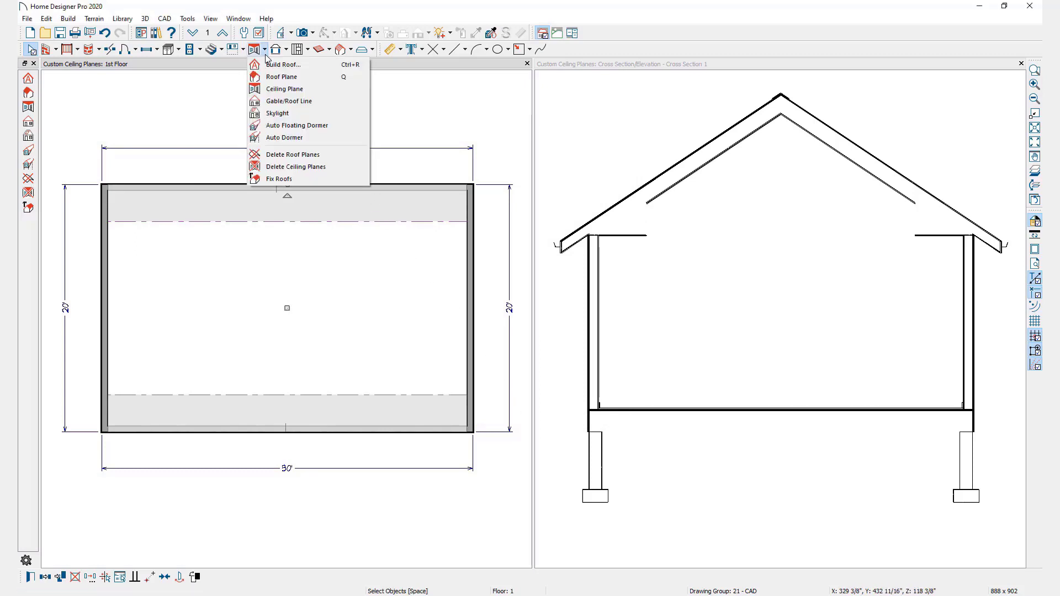
{"action": "left_click", "coordinate": [325, 90]}
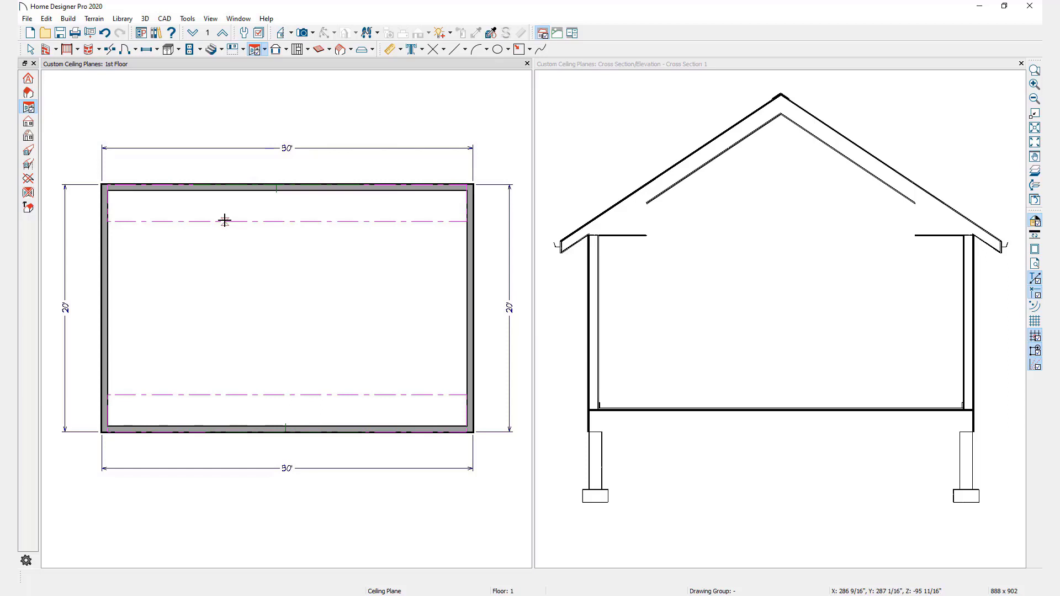
{"action": "mouse_move", "coordinate": [227, 220]}
{"action": "left_mouse_down"}
{"action": "mouse_move", "coordinate": [345, 223]}
{"action": "mouse_move", "coordinate": [338, 271]}
{"action": "left_mouse_up"}
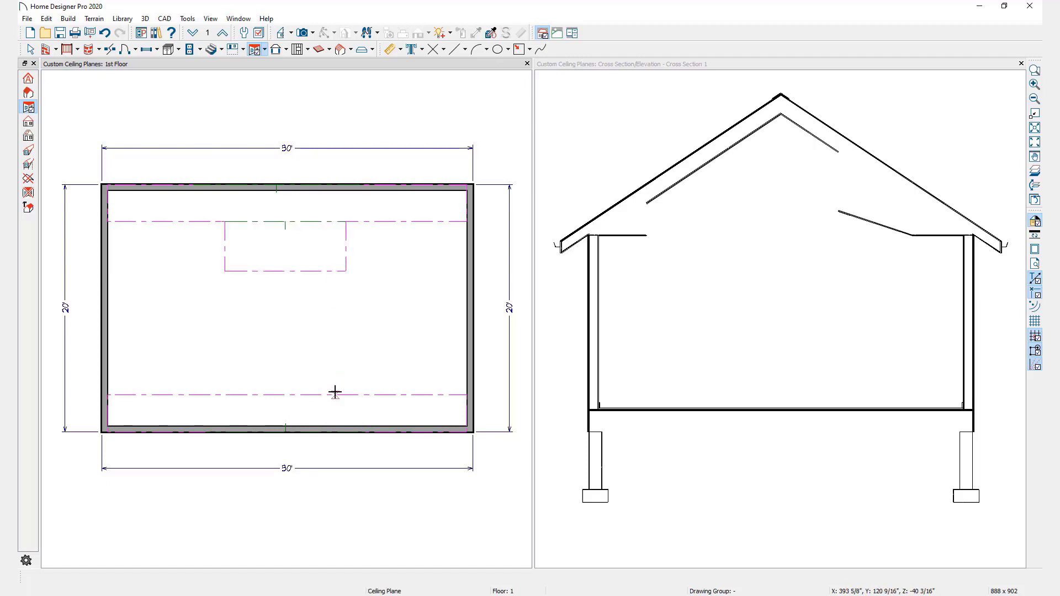
{"action": "left_click_drag", "start_coordinate": [335, 392], "coordinate": [238, 339]}
{"action": "key", "text": "space"}
{"action": "left_click", "coordinate": [280, 344]}
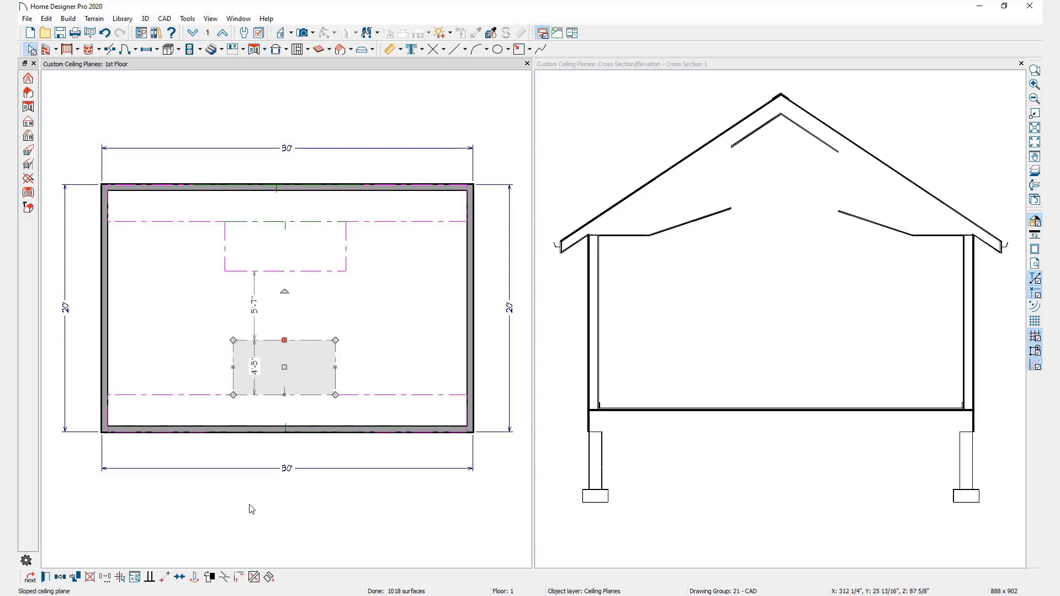
- Extend the lower sloped ceiling plane up to the upper one and out to both side walls
{"action": "left_click", "coordinate": [254, 577]}
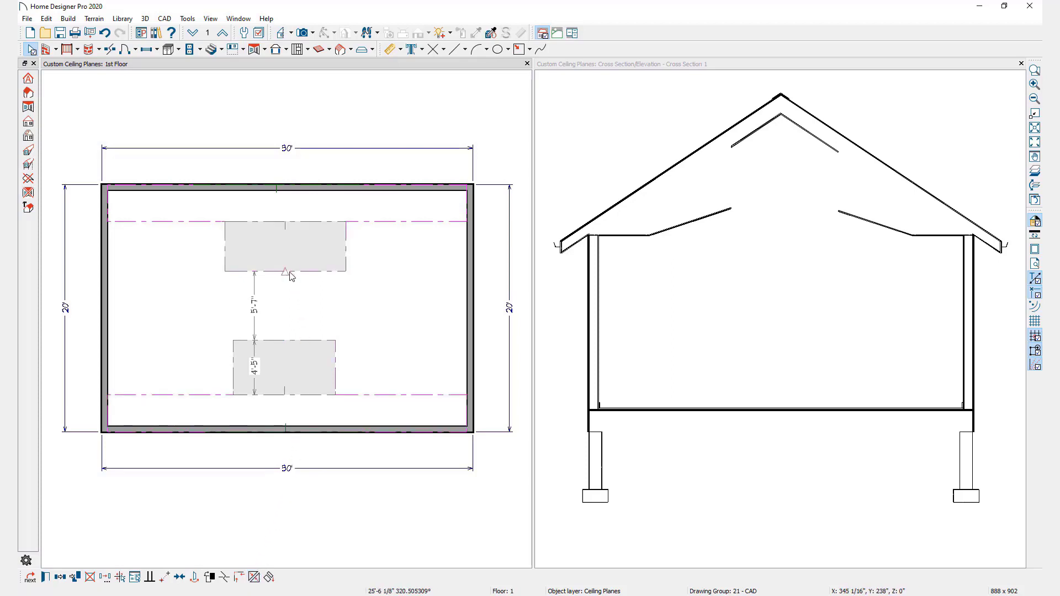
{"action": "left_click", "coordinate": [286, 273]}
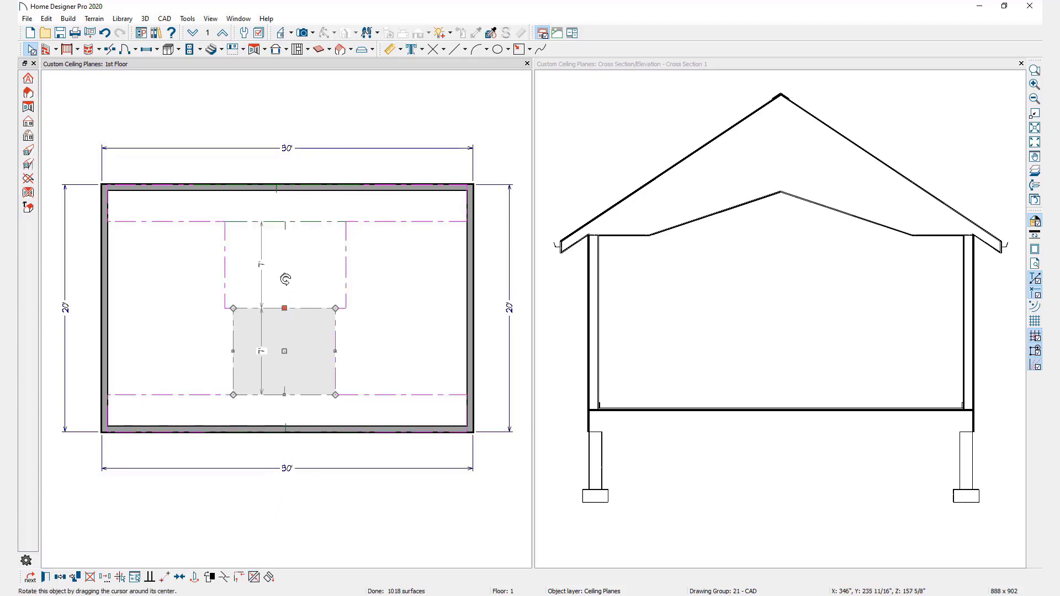
{"action": "left_click_drag", "start_coordinate": [233, 350], "coordinate": [123, 348]}
{"action": "left_click_drag", "start_coordinate": [337, 358], "coordinate": [463, 358]}
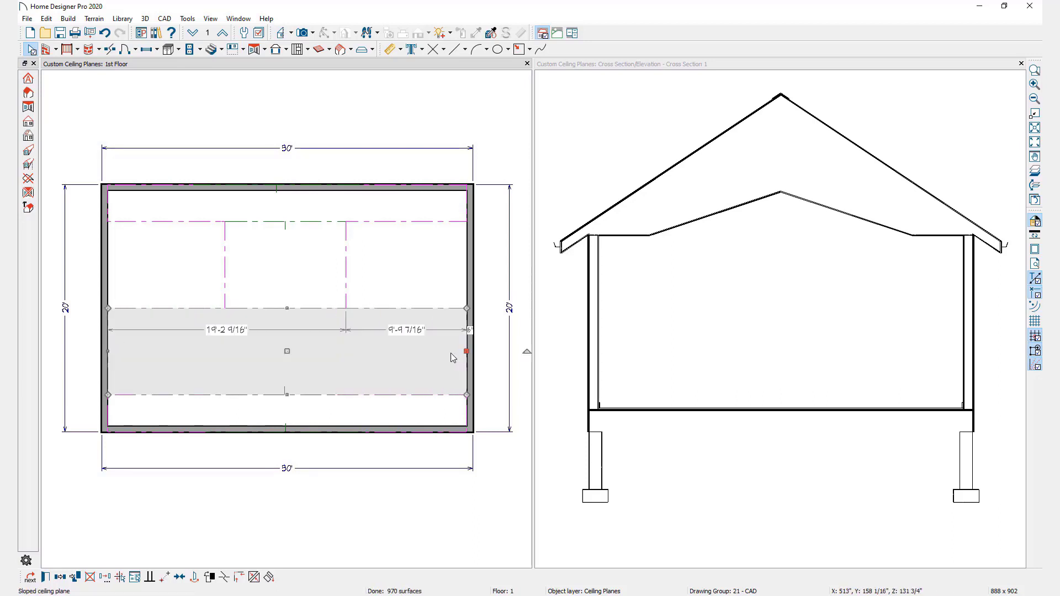
- Stretch the upper sloped ceiling plane to the left and right walls, then deselect it
{"action": "left_click", "coordinate": [226, 273]}
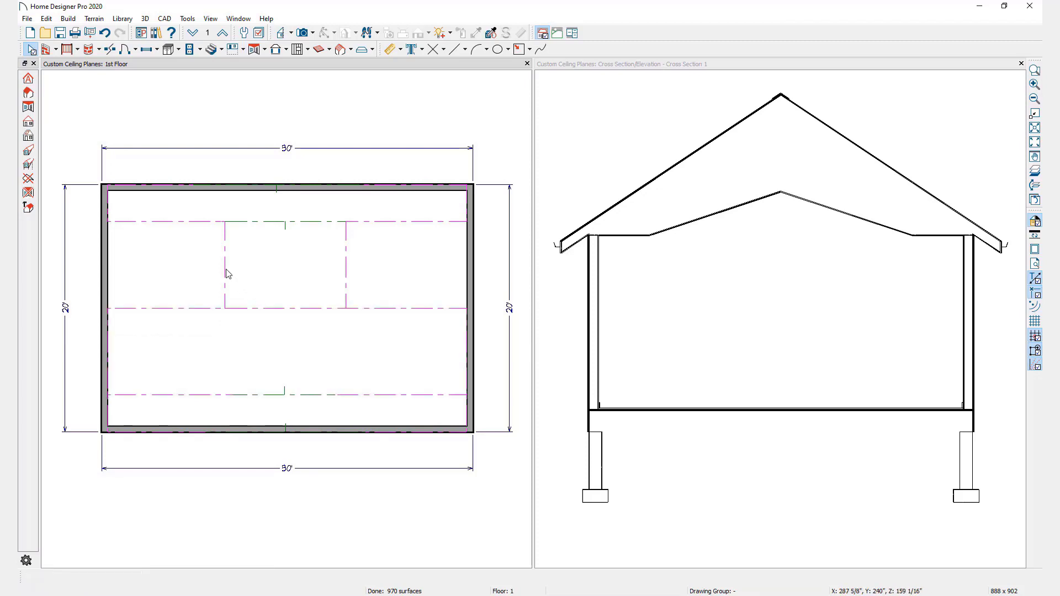
{"action": "left_click_drag", "start_coordinate": [225, 265], "coordinate": [109, 259]}
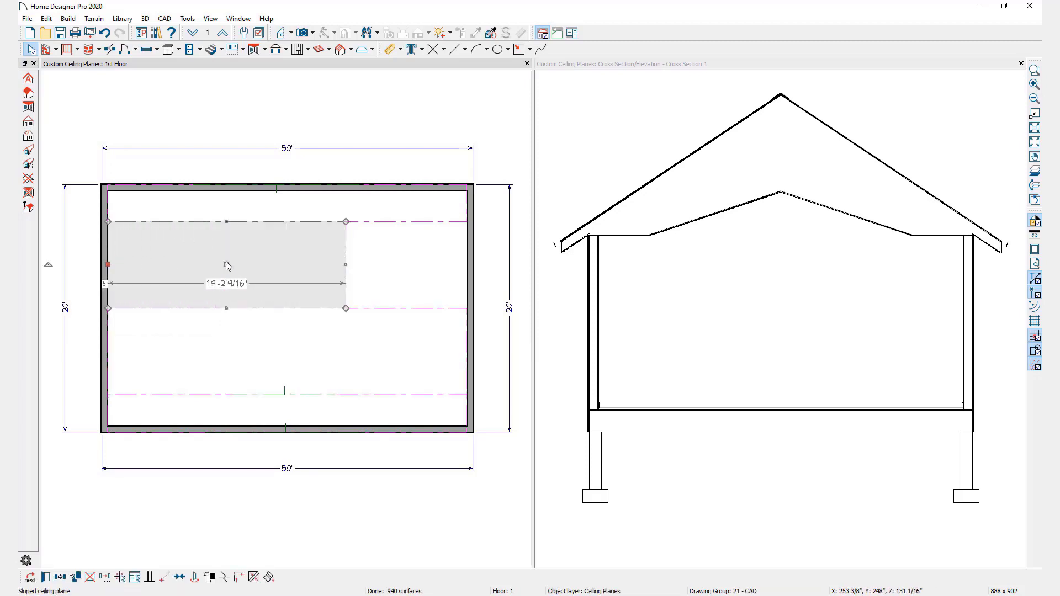
{"action": "left_click_drag", "start_coordinate": [345, 265], "coordinate": [463, 266]}
{"action": "key", "text": "Escape"}
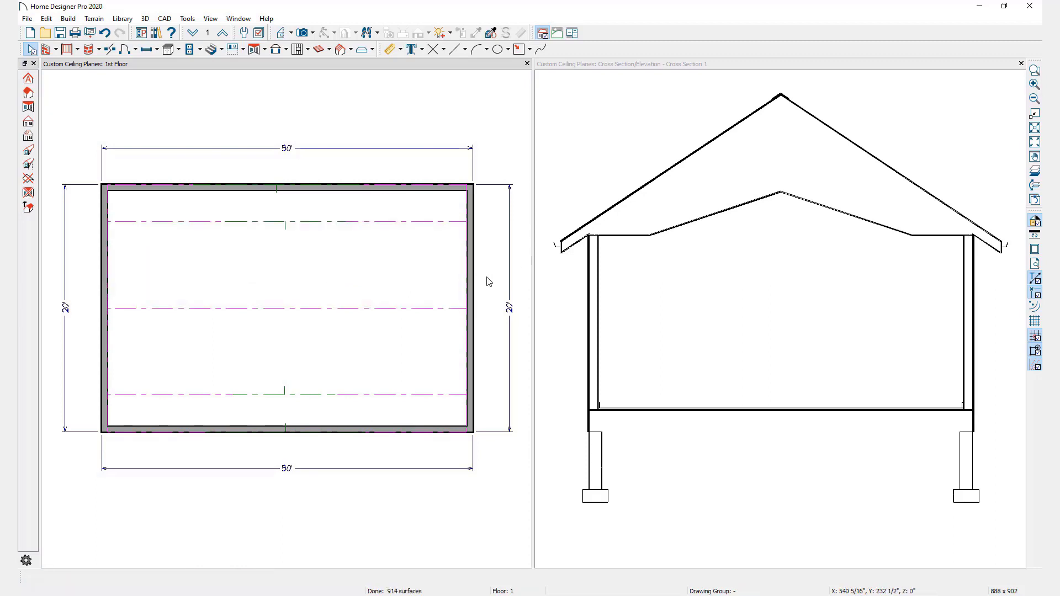